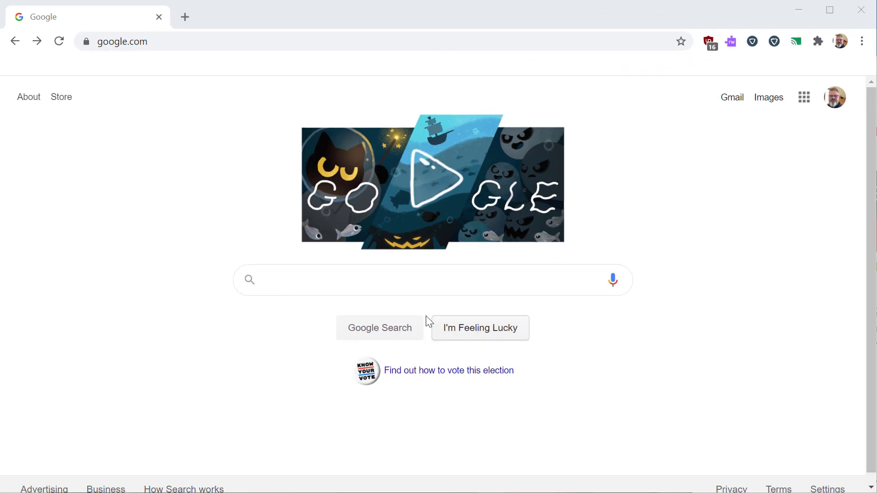
# Step: Search Google for "chrome web store"
pyautogui.click(383, 281)
pyautogui.write('ch')
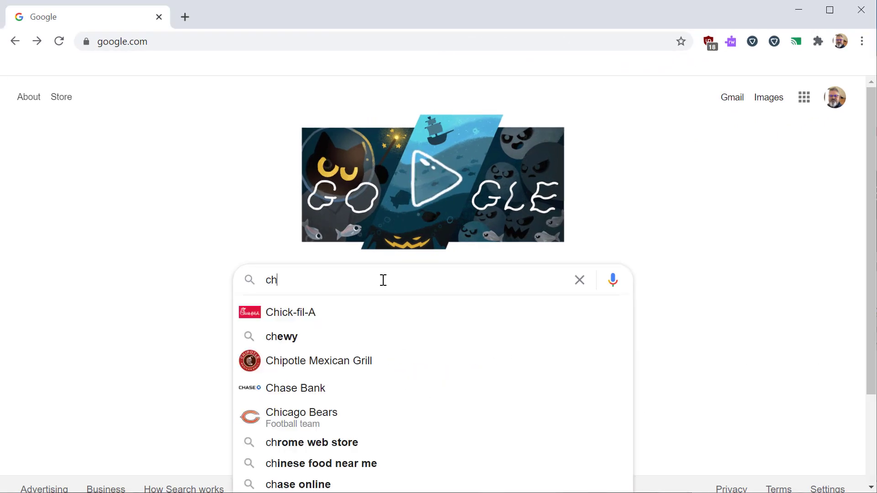
pyautogui.write('rome web store')
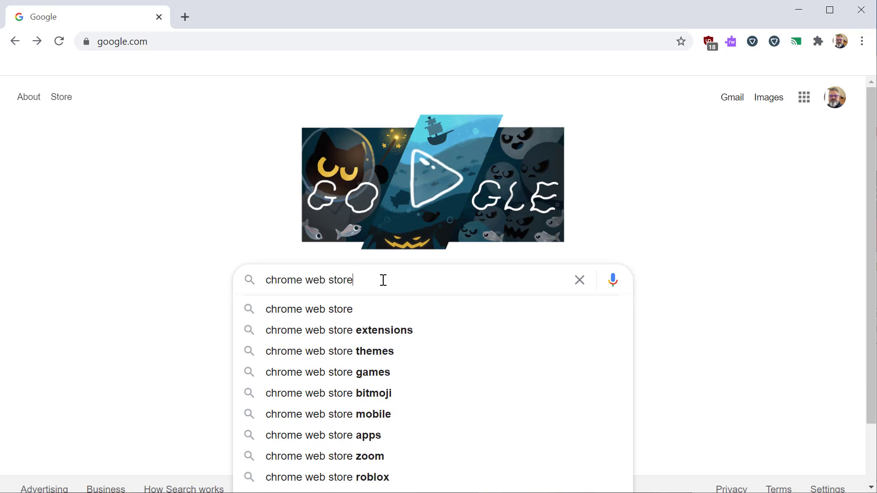
pyautogui.press('Return')
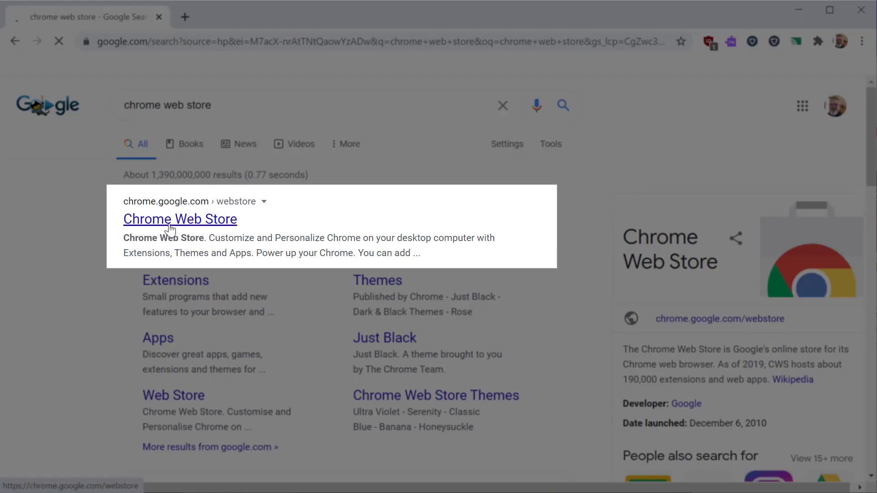
# Step: From the Chrome Web Store, find the mote: voice notes & feedback extension and add it to Chrome
pyautogui.click(170, 229)
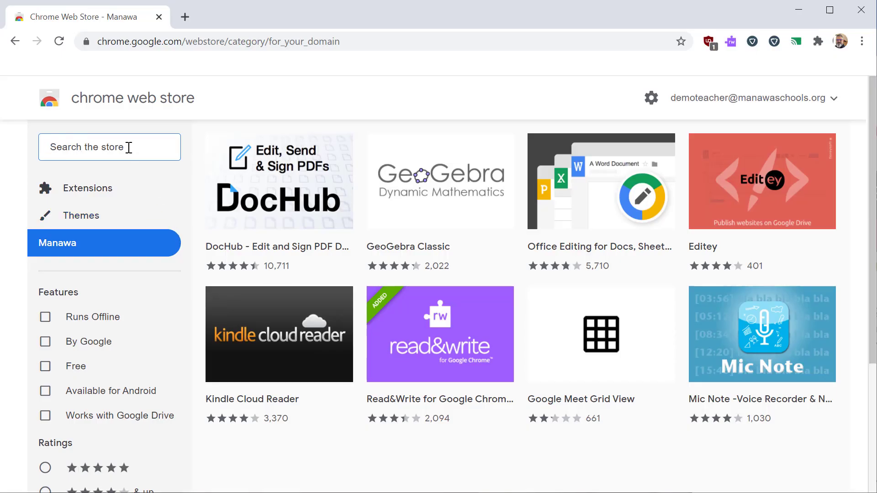
pyautogui.write('mote')
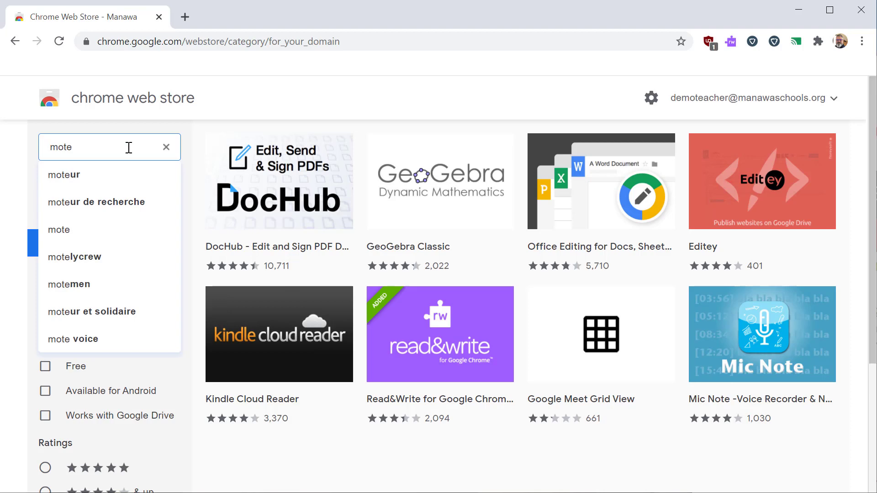
pyautogui.press('Return')
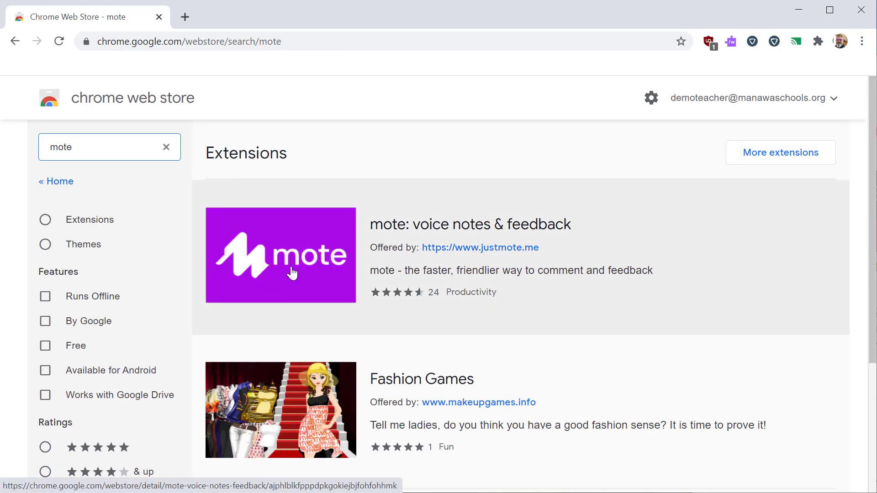
pyautogui.click(297, 290)
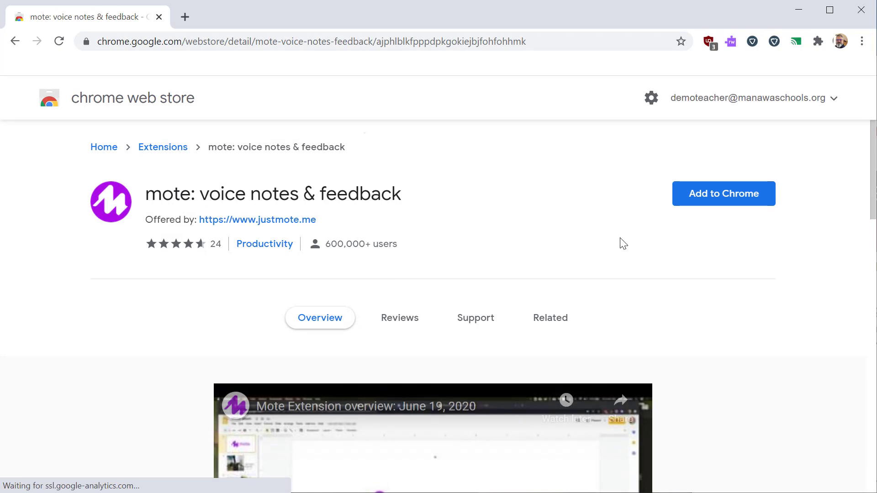
pyautogui.click(704, 199)
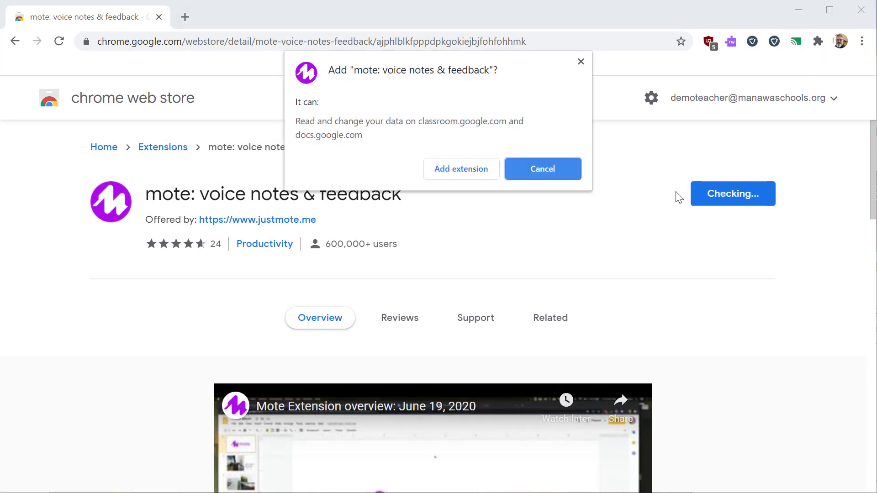
# Step: Confirm the mote install, choose the teacher version and accept the terms on justmote.me
pyautogui.click(452, 168)
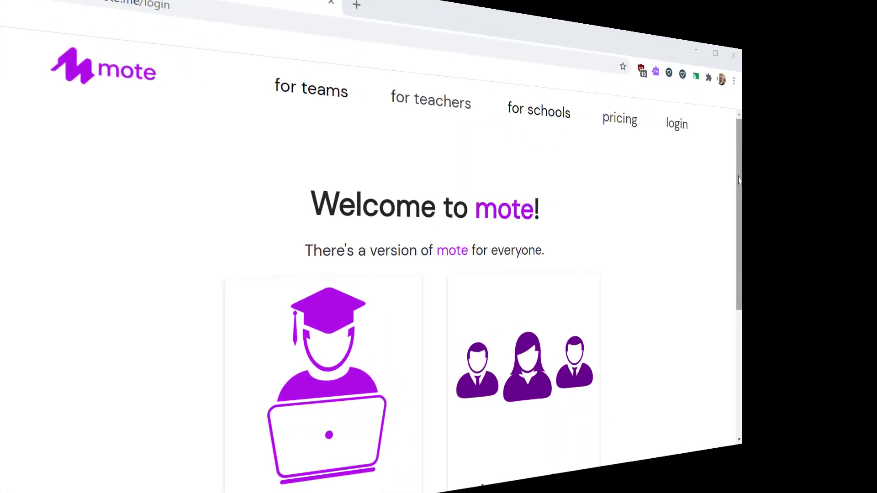
pyautogui.scroll(-3, 861, 186)
pyautogui.scroll(-2, 857, 229)
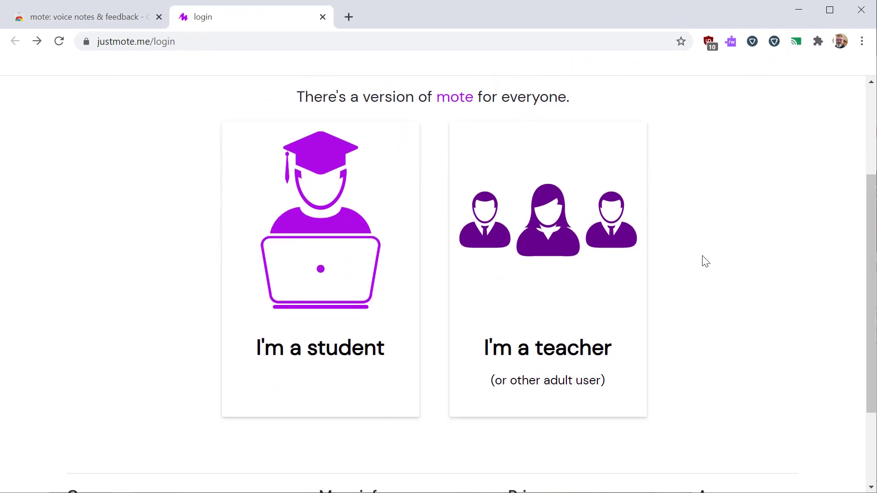
pyautogui.click(569, 245)
pyautogui.click(120, 211)
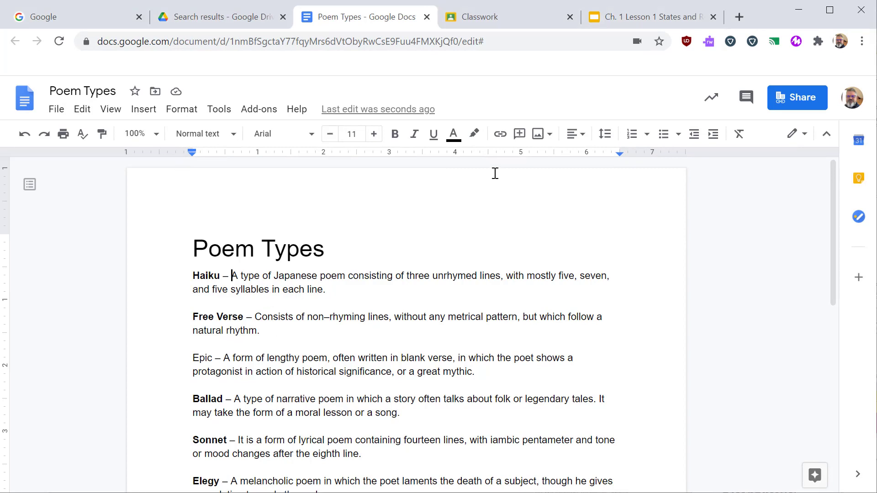
# Step: Comment on the Haiku definition with a freshly recorded mote voice note and select its link
pyautogui.click(519, 133)
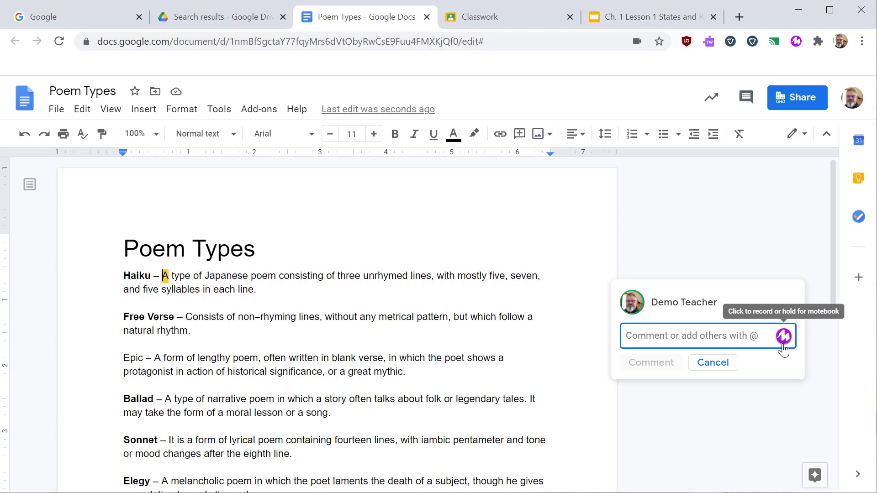
pyautogui.click(783, 337)
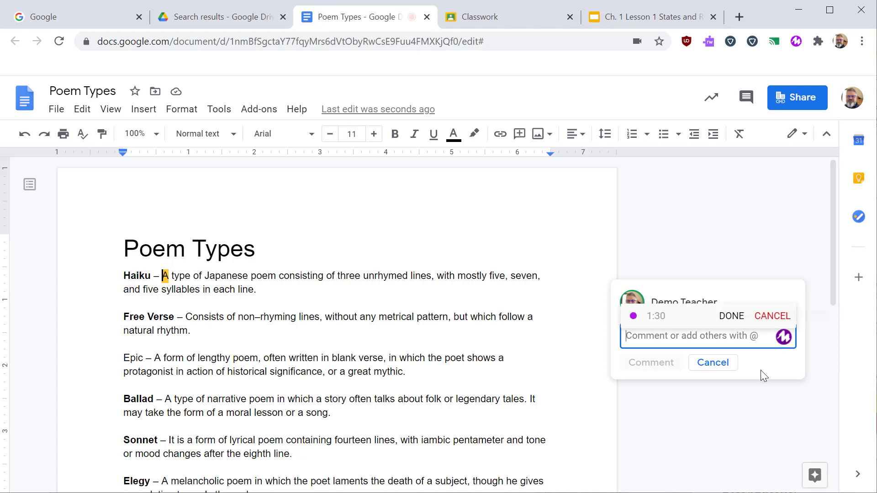
pyautogui.click(731, 317)
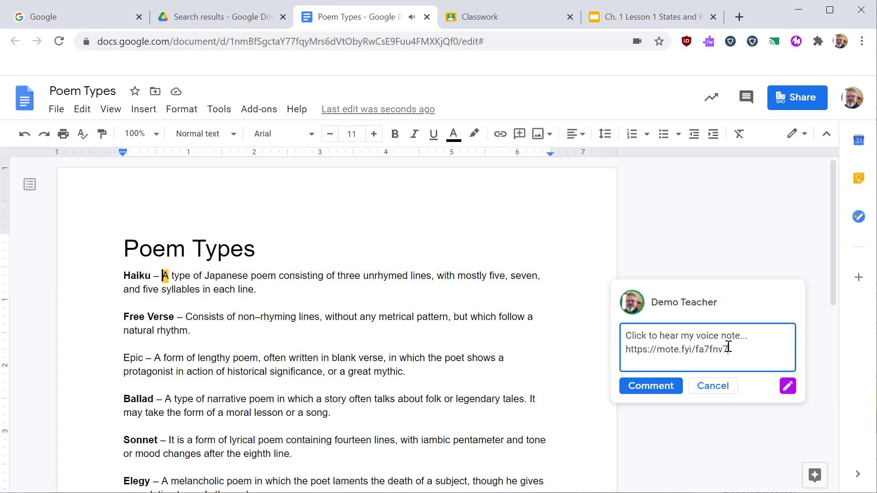
pyautogui.moveTo(729, 349)
pyautogui.mouseDown()
pyautogui.moveTo(628, 351)
pyautogui.moveTo(635, 355)
pyautogui.mouseUp()
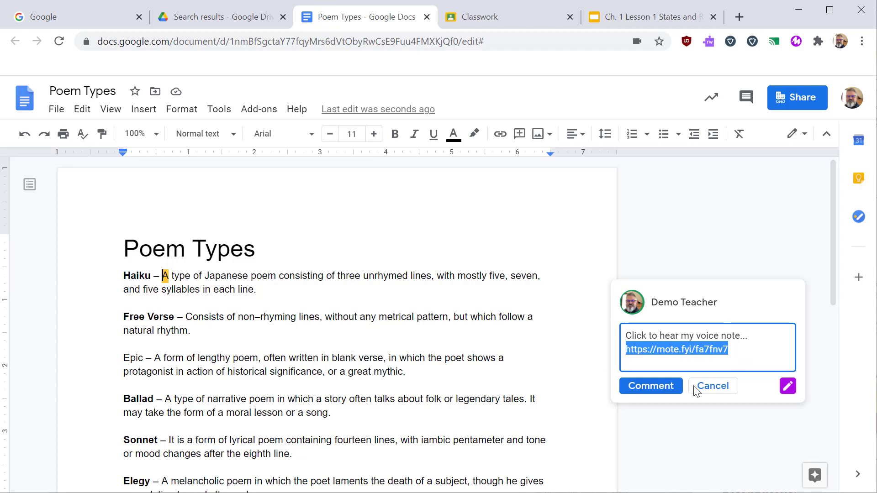
# Step: Post the Haiku voice-note comment and play the mote clip back
pyautogui.click(647, 390)
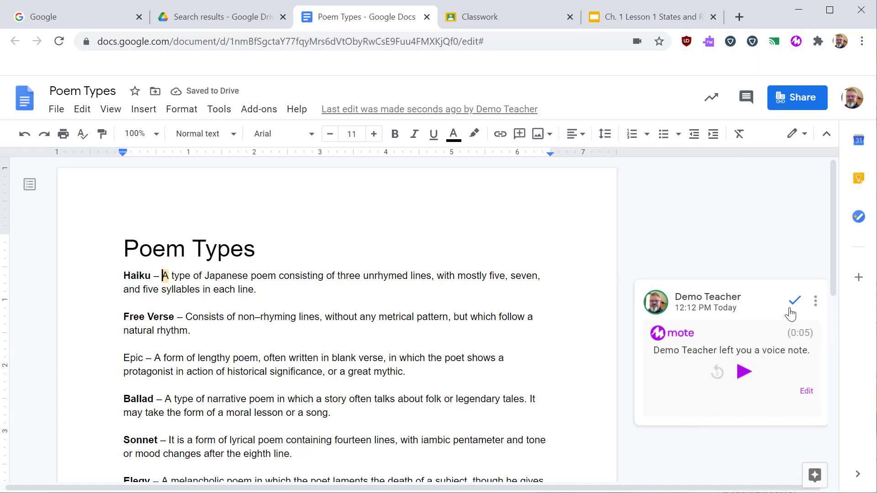
pyautogui.moveTo(731, 353)
pyautogui.click(745, 377)
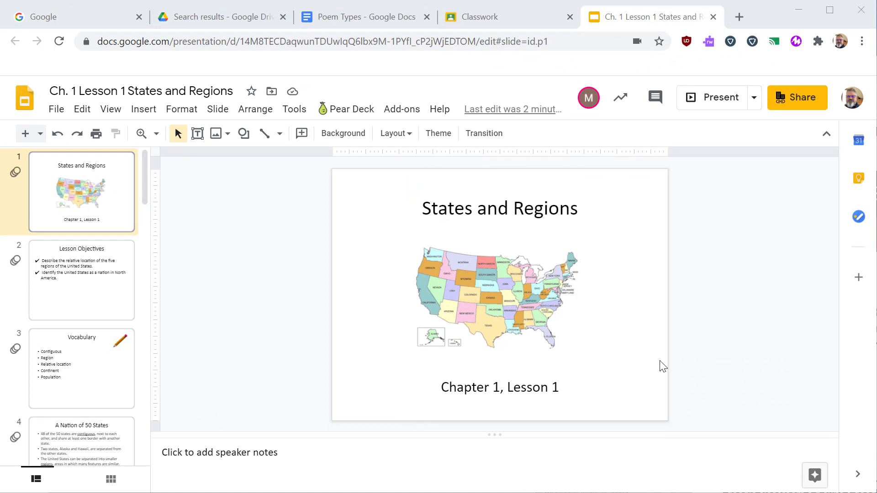
# Step: Record a 3-second mote voice note as a comment on the United States map and post it
pyautogui.click(555, 311)
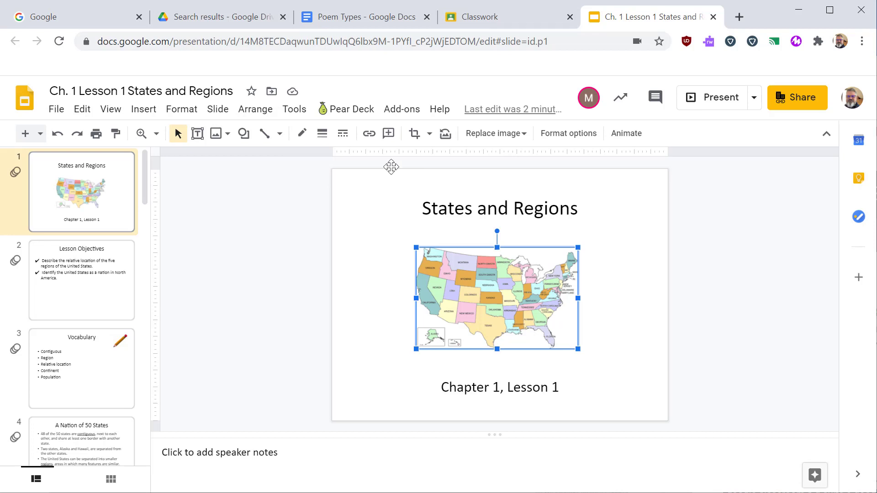
pyautogui.click(389, 136)
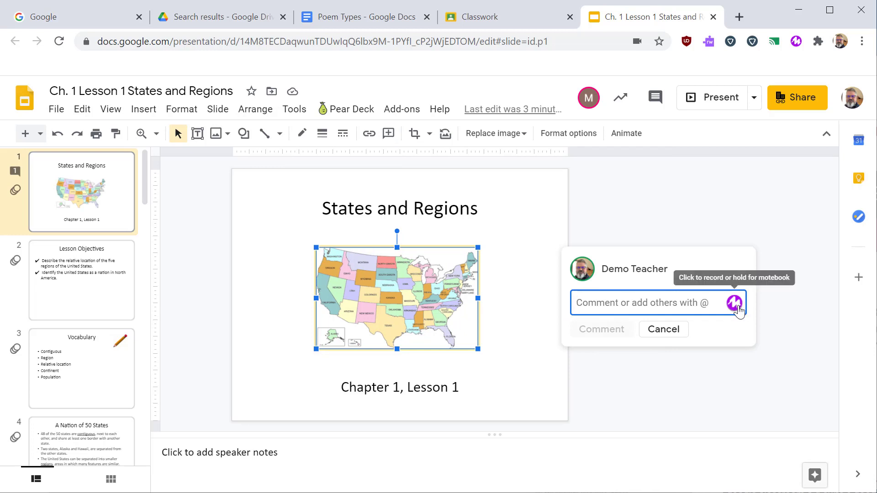
pyautogui.click(735, 303)
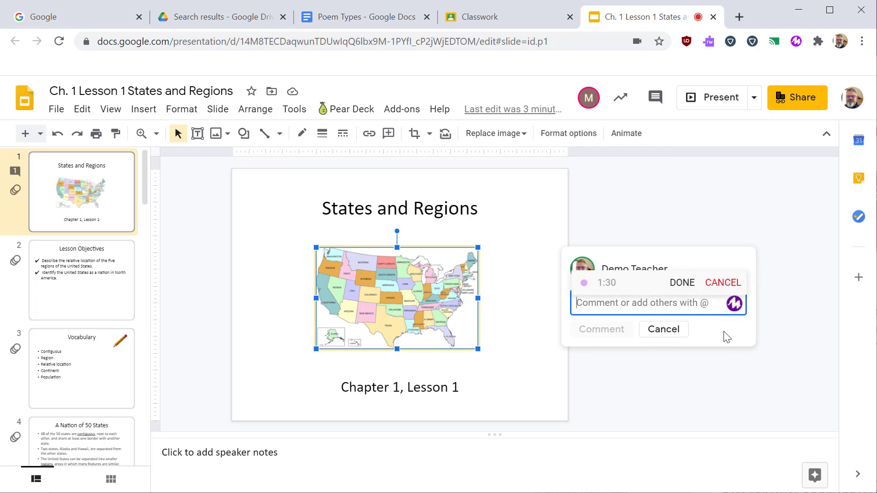
pyautogui.click(682, 283)
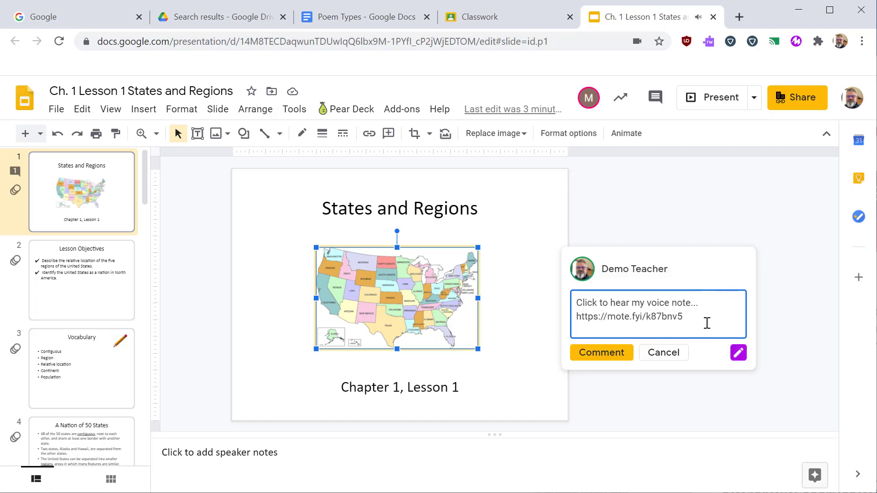
pyautogui.moveTo(615, 316); pyautogui.dragTo(597, 317)
pyautogui.click(602, 353)
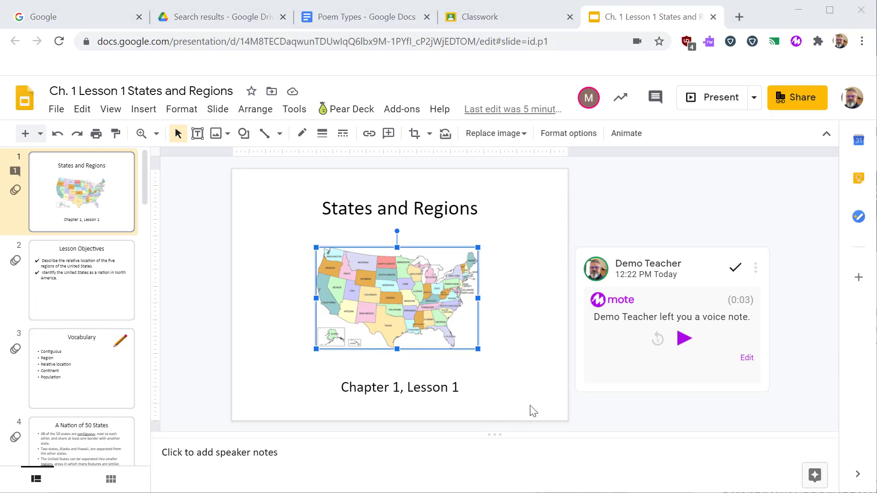
# Step: Review the presentation's Share settings, expanding Get link and the Viewer role options
pyautogui.click(799, 103)
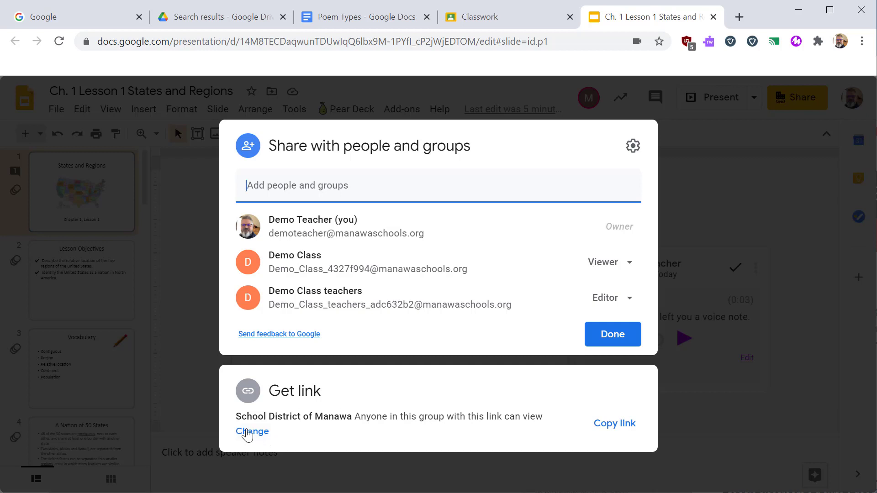
pyautogui.click(250, 432)
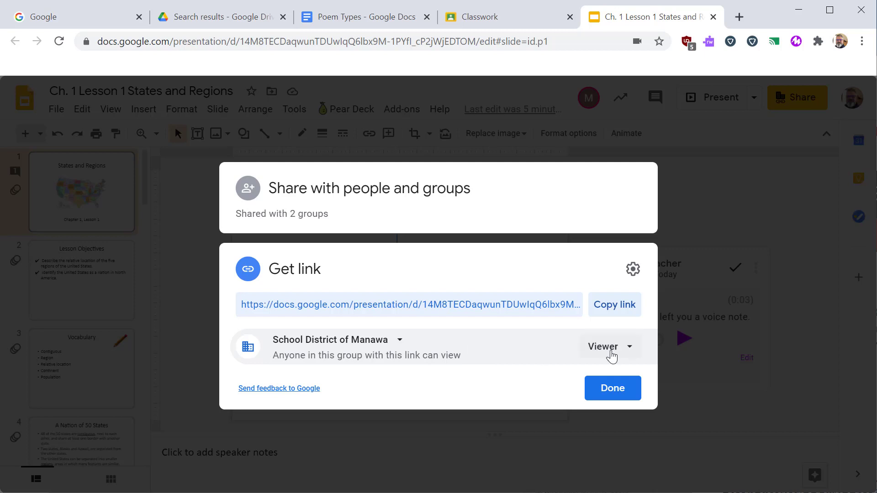
pyautogui.click(626, 350)
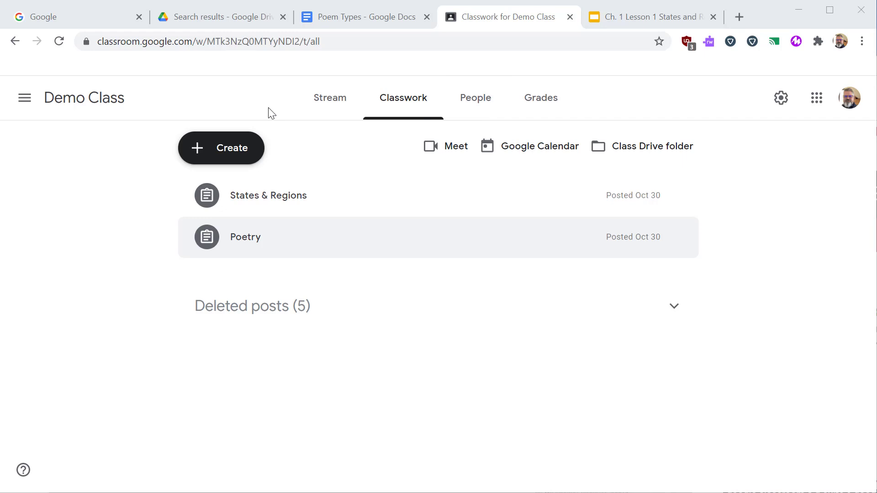
# Step: From the Poetry assignment, view Manawa Student's Poem Types doc and select the three-unrhymed-lines phrase
pyautogui.click(268, 252)
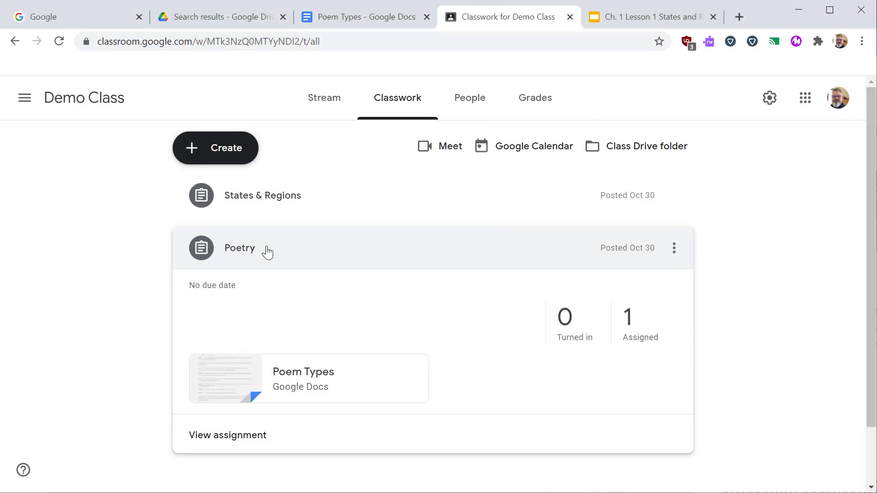
pyautogui.click(237, 439)
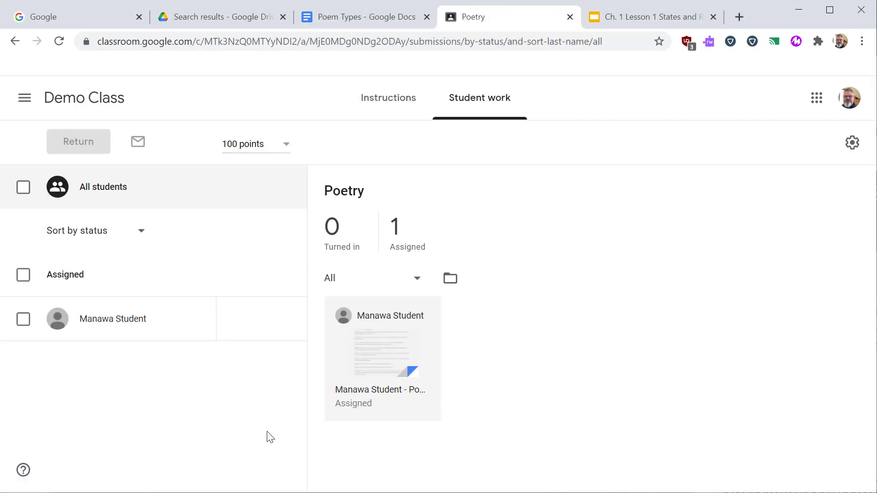
pyautogui.click(393, 360)
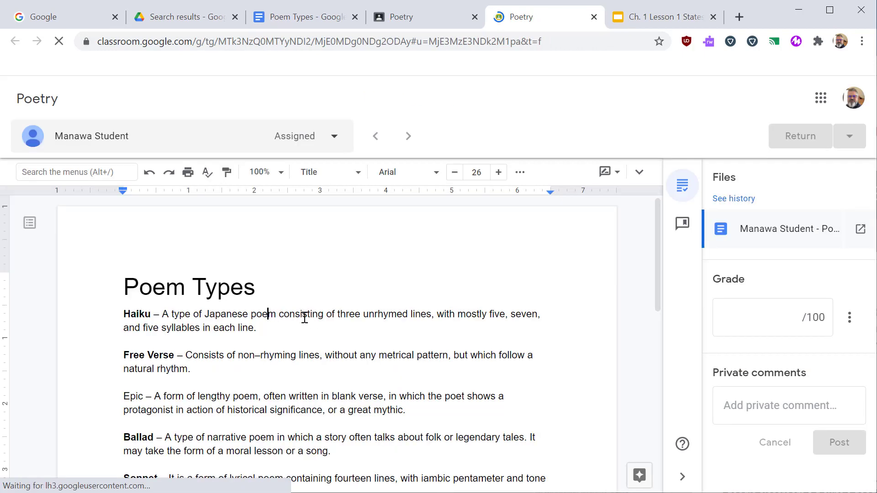
pyautogui.moveTo(267, 314); pyautogui.dragTo(428, 316)
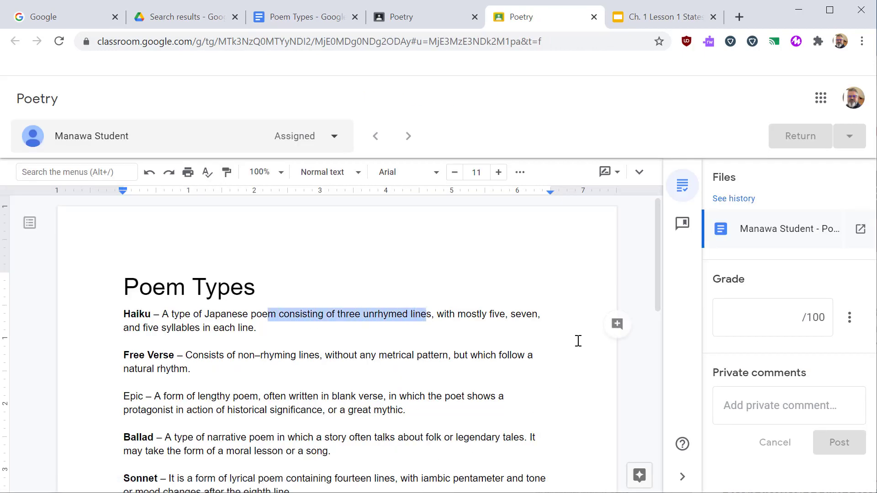
# Step: Record a mote voice note into a draft comment on that Haiku phrase
pyautogui.click(618, 324)
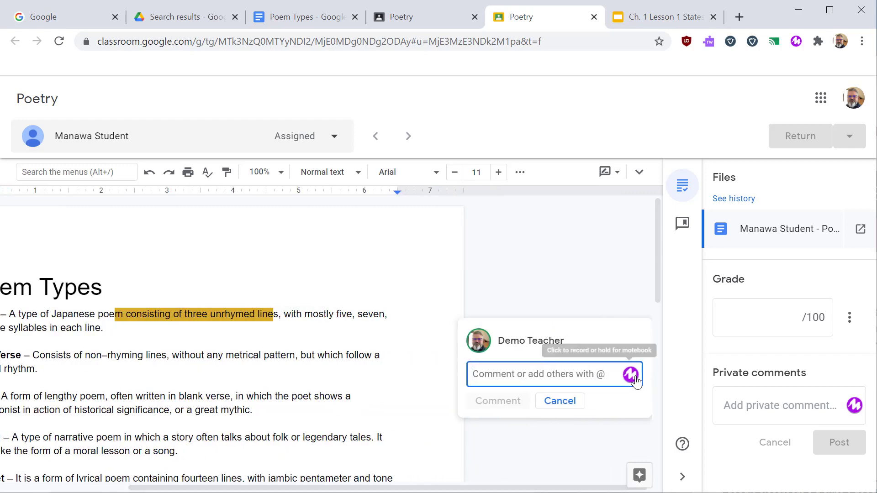
pyautogui.click(630, 374)
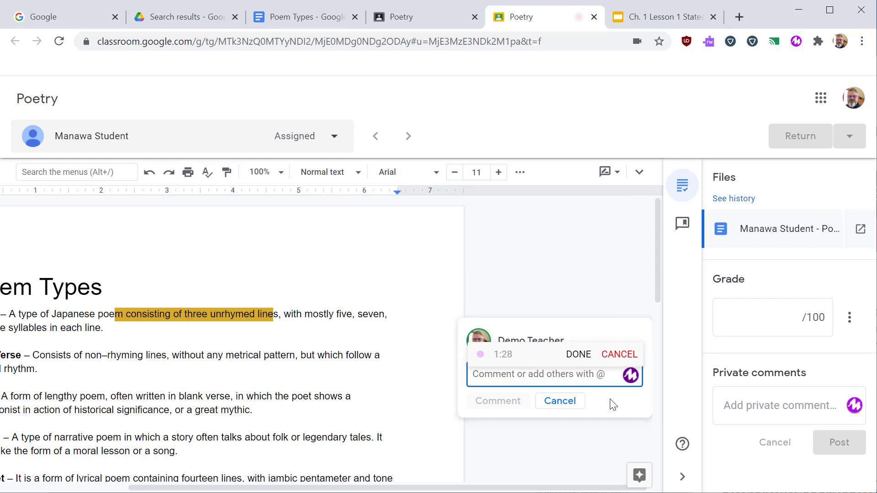
pyautogui.click(580, 356)
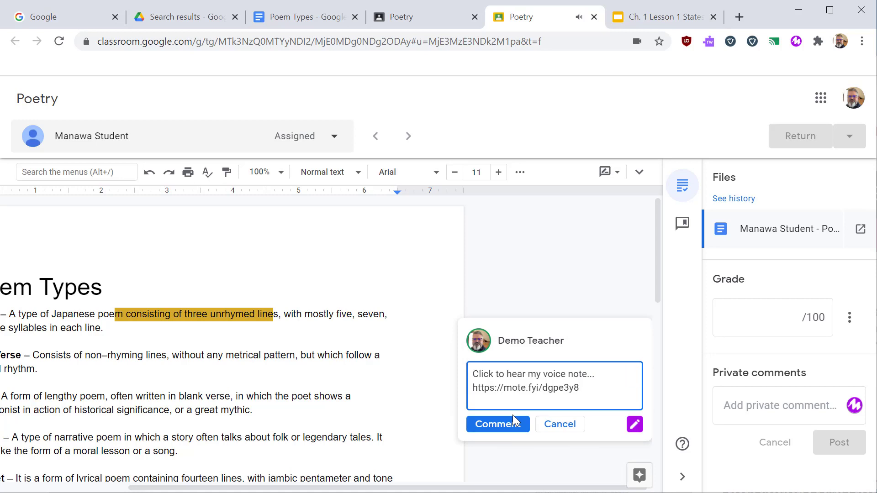
# Step: Edit the mote transcript to read You're means "you are" and save it
pyautogui.click(635, 426)
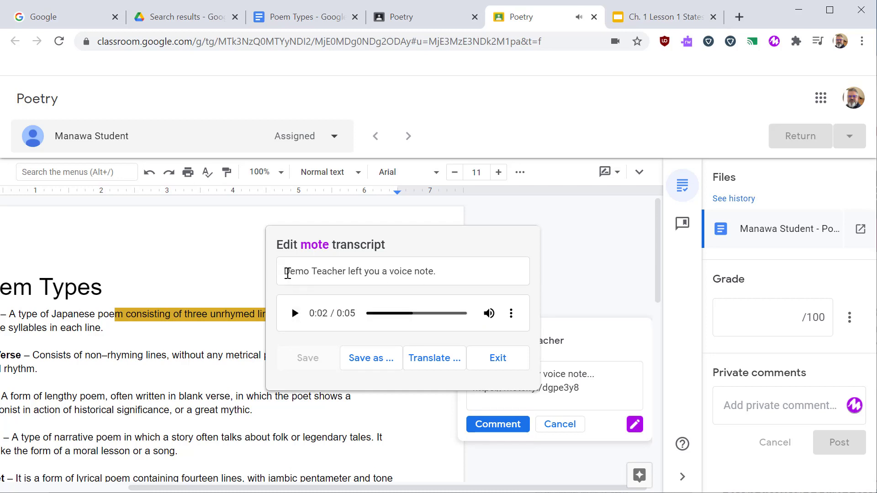
pyautogui.moveTo(285, 271); pyautogui.dragTo(349, 272)
pyautogui.moveTo(403, 271); pyautogui.dragTo(500, 274)
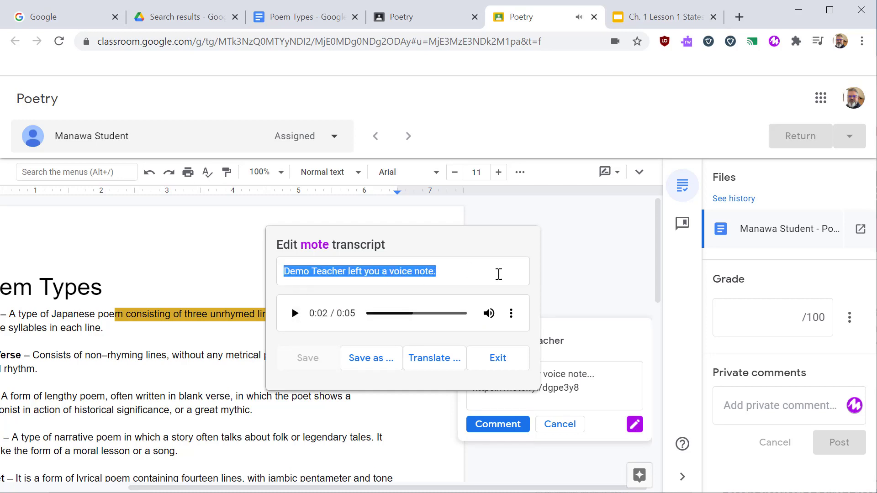
pyautogui.write('You\'re means "you are"')
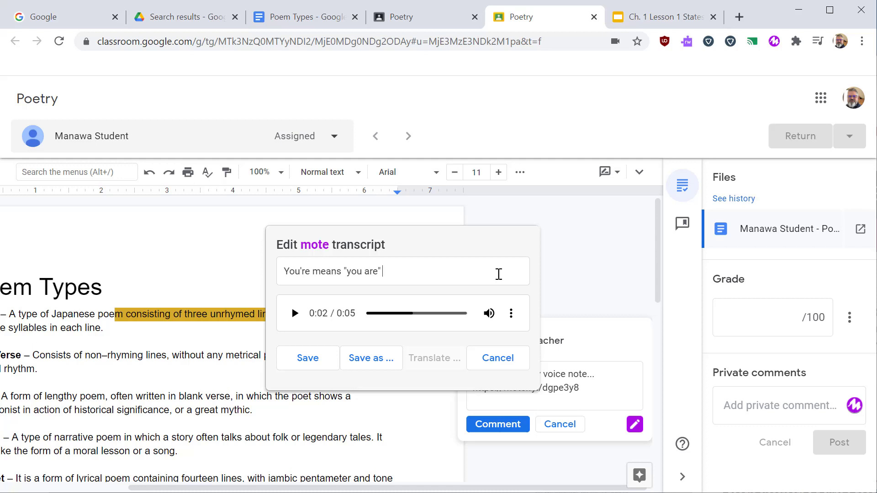
pyautogui.click(300, 359)
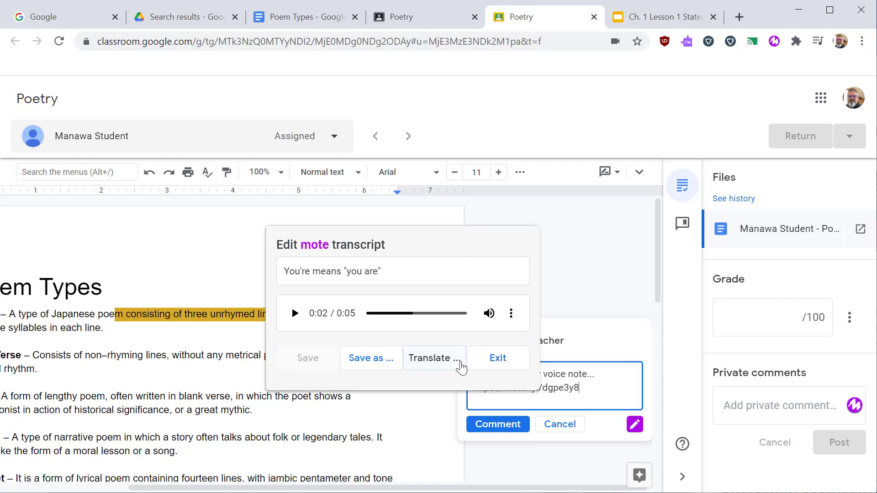
pyautogui.click(509, 363)
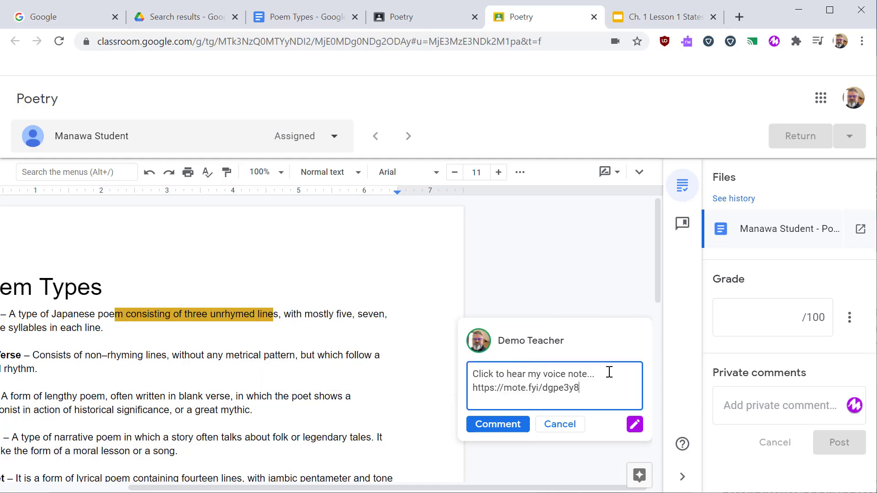
# Step: Paste that text over the comment's first line, then copy the full comment text
pyautogui.moveTo(607, 373); pyautogui.dragTo(462, 370)
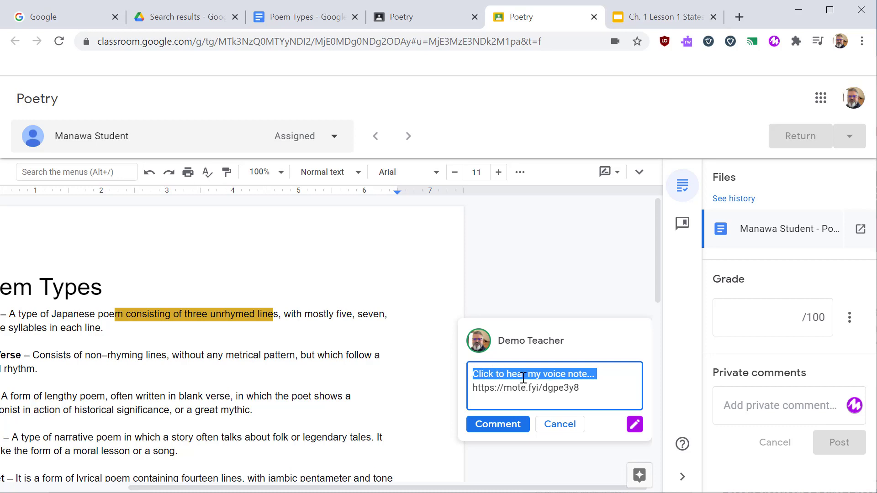
pyautogui.write('You\'re means "you are"')
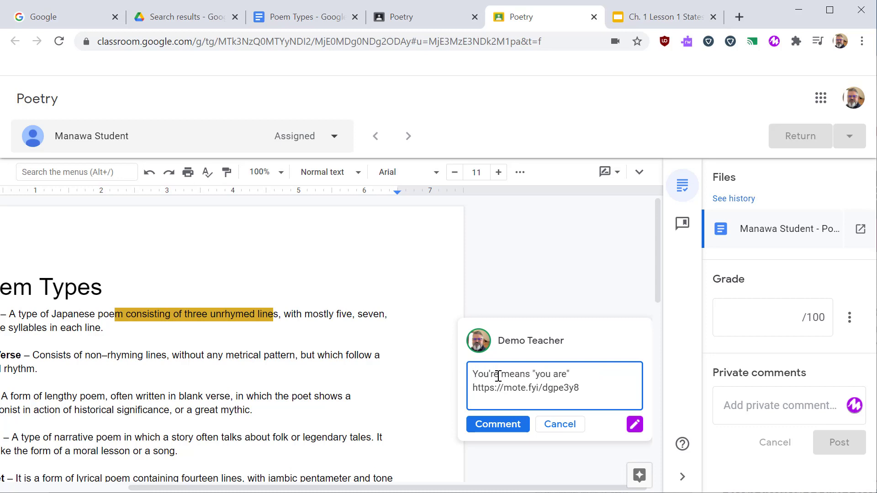
pyautogui.moveTo(593, 392); pyautogui.dragTo(466, 372)
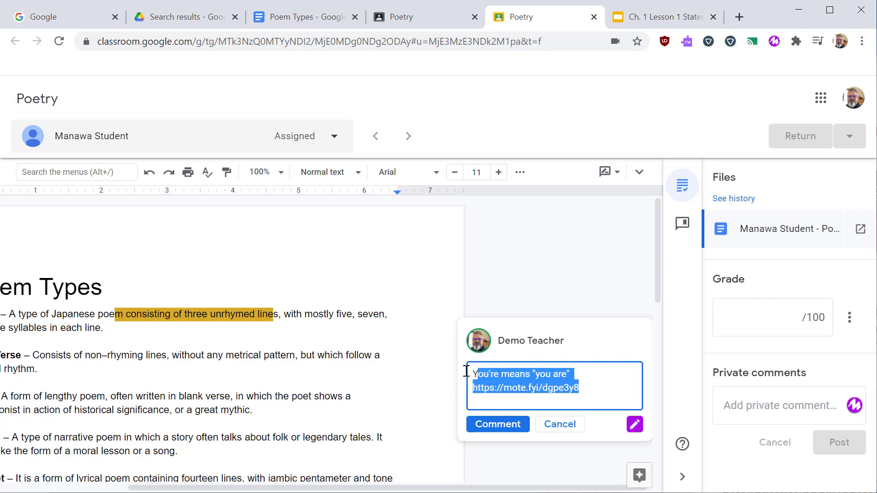
pyautogui.rightClick(499, 375)
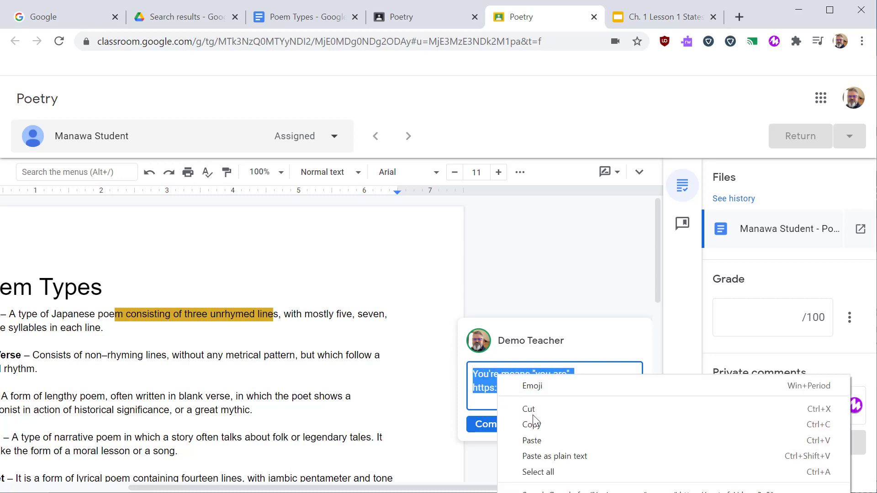
pyautogui.click(550, 425)
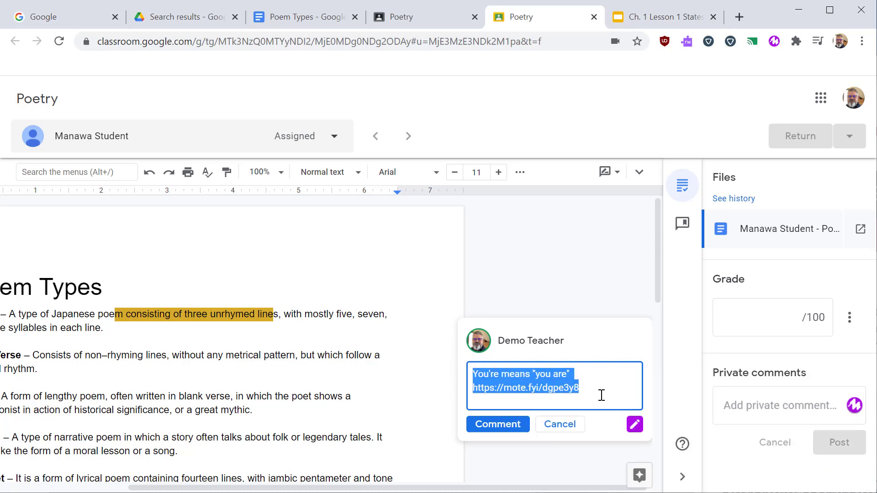
# Step: Post the "You're means 'you are'" voice-note comment and play it back
pyautogui.click(514, 432)
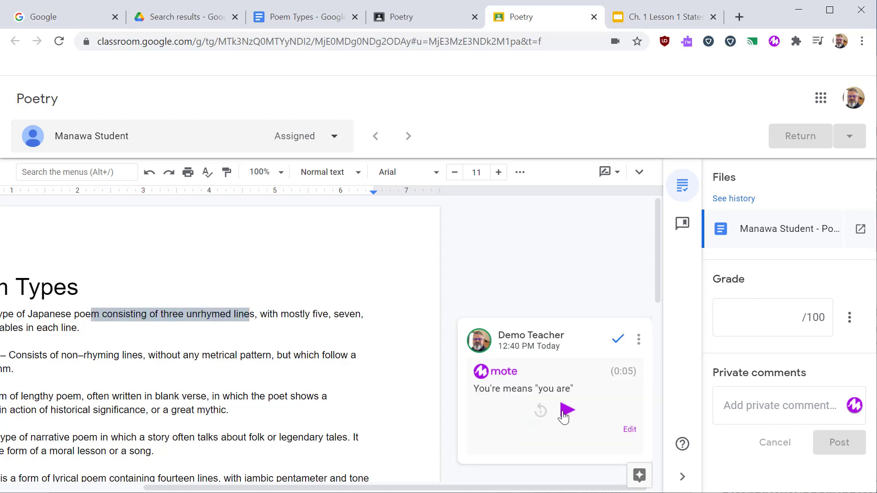
pyautogui.click(566, 411)
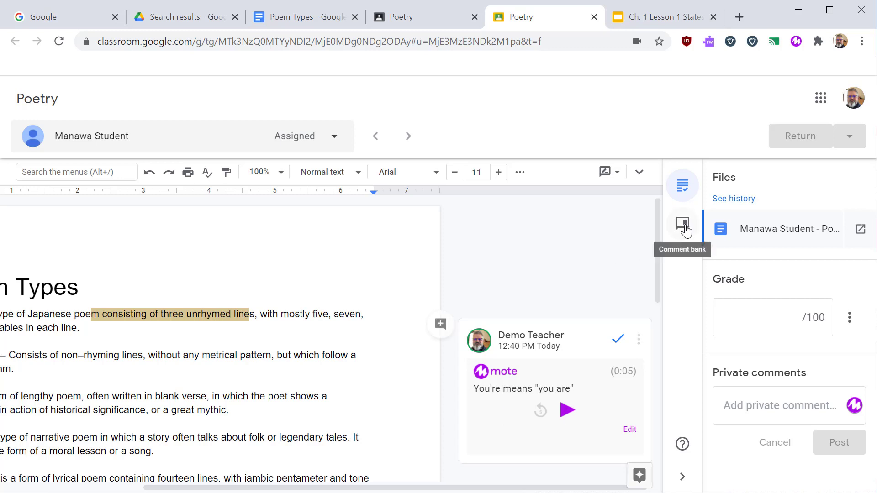
# Step: Add the You're means "you are" mote voice-note link as a new Comment bank entry
pyautogui.click(683, 227)
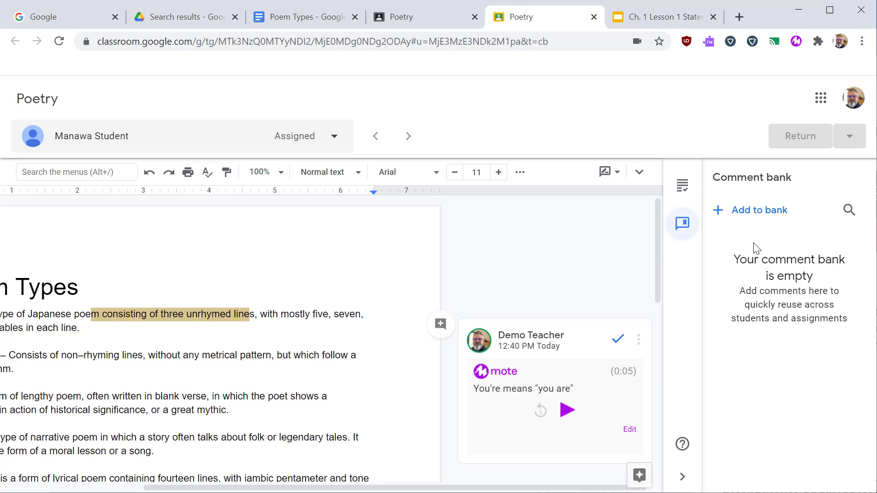
pyautogui.click(747, 216)
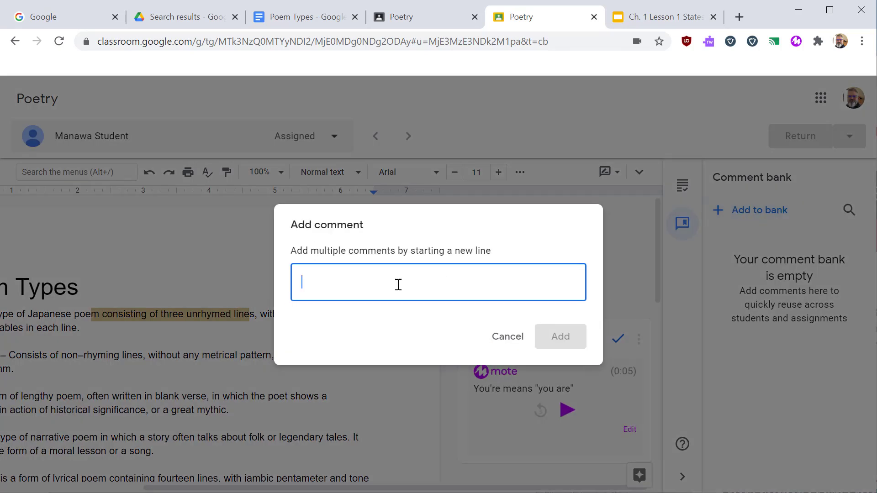
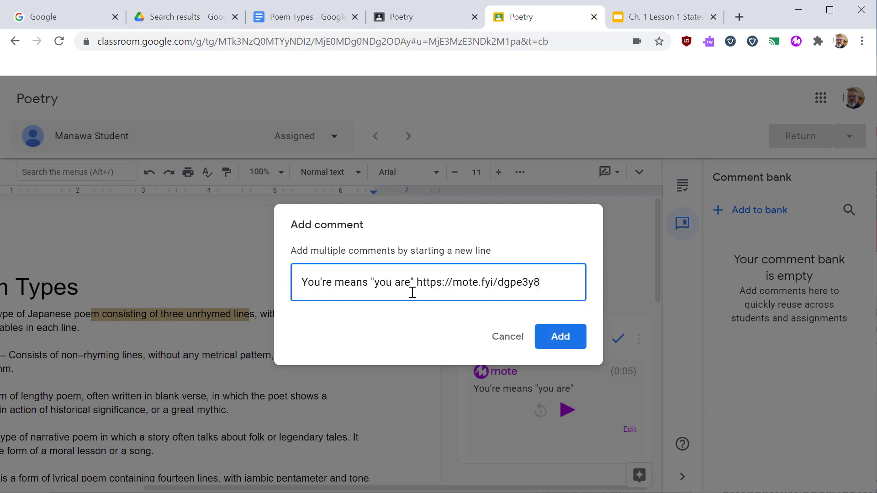
pyautogui.moveTo(550, 280); pyautogui.dragTo(293, 281)
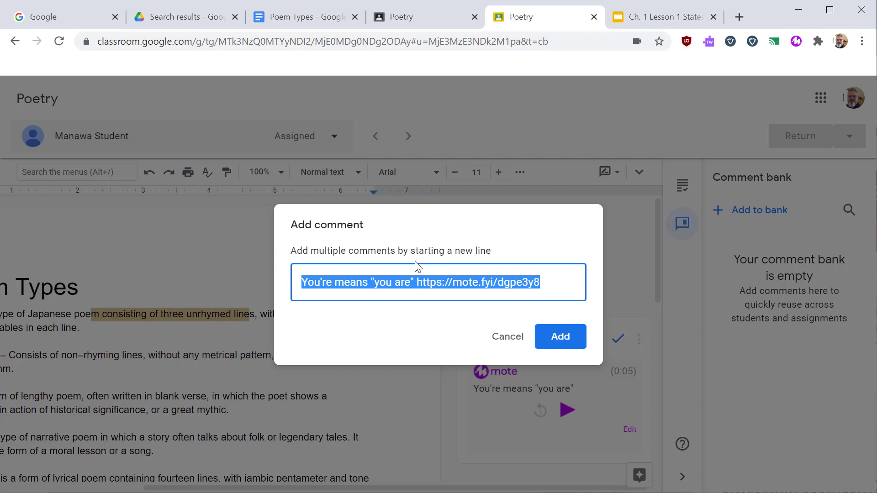
pyautogui.click(568, 340)
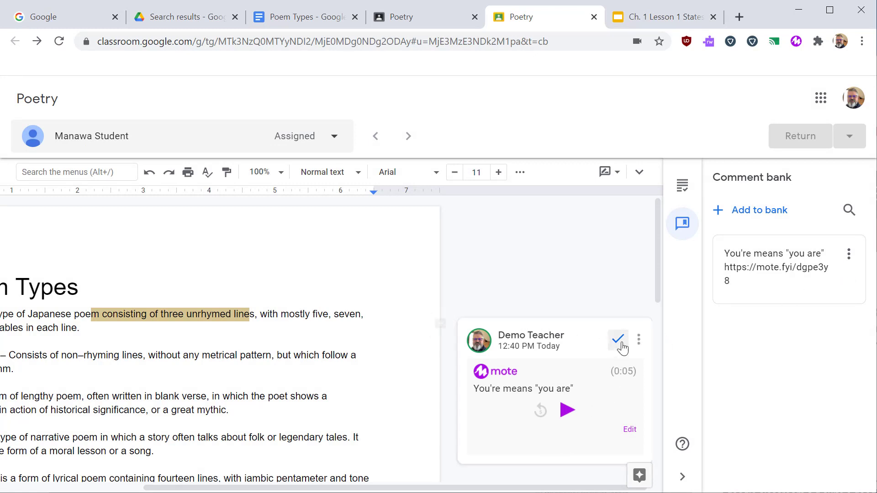
# Step: Delete the original Haiku voice-note comment thread and confirm the deletion
pyautogui.click(639, 340)
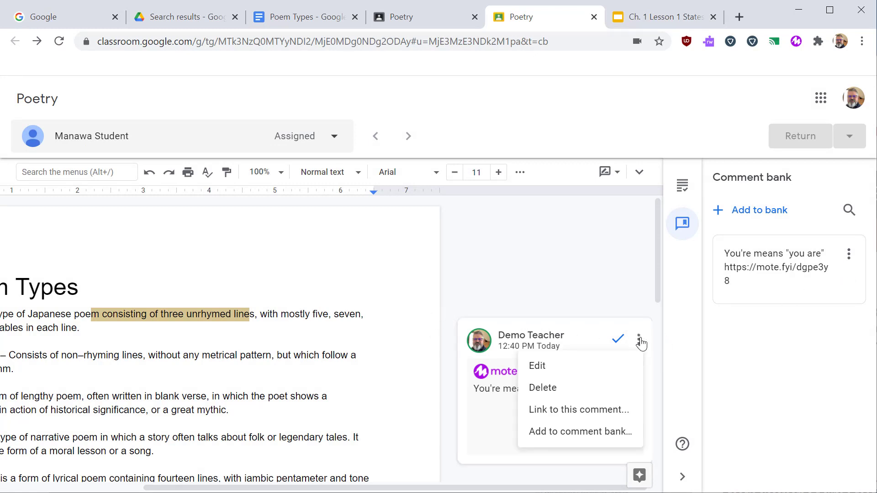
pyautogui.click(566, 388)
pyautogui.click(527, 345)
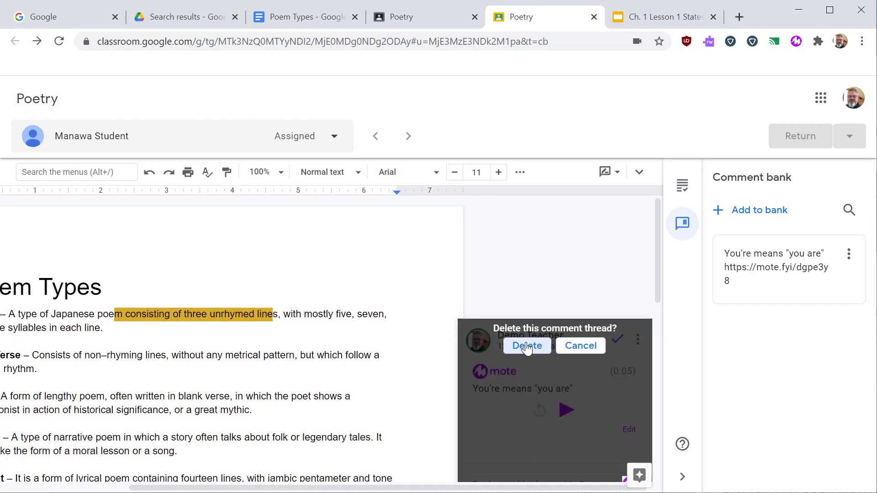
pyautogui.moveTo(221, 390); pyautogui.dragTo(233, 374)
pyautogui.scroll(-4, 203, 425)
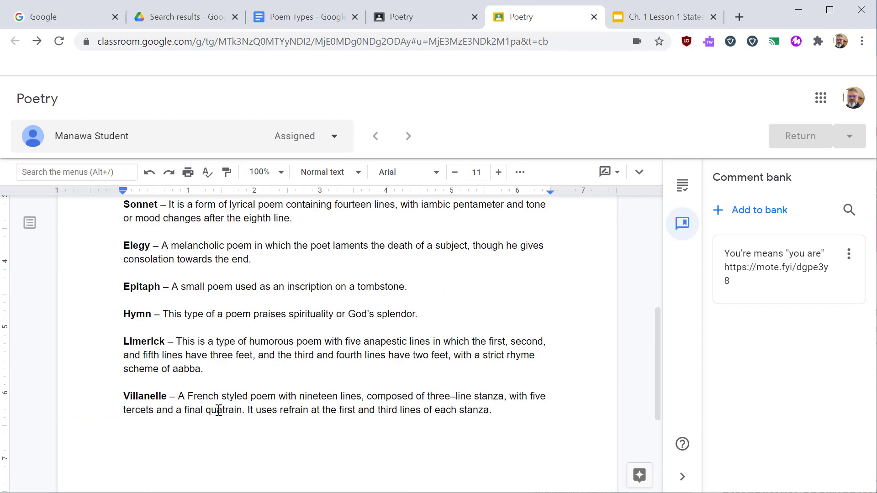
# Step: Comment on "type of humorous poem" using the banked You're means "you are" mote link
pyautogui.moveTo(217, 341); pyautogui.dragTo(323, 342)
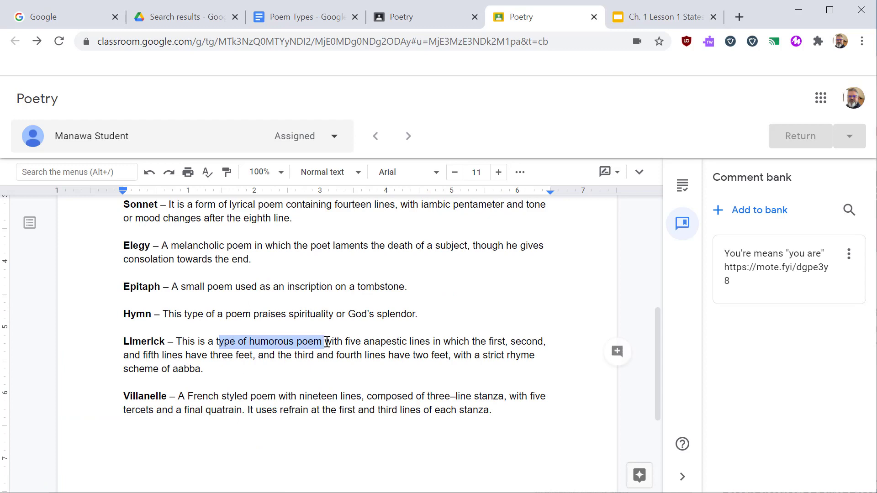
pyautogui.click(616, 353)
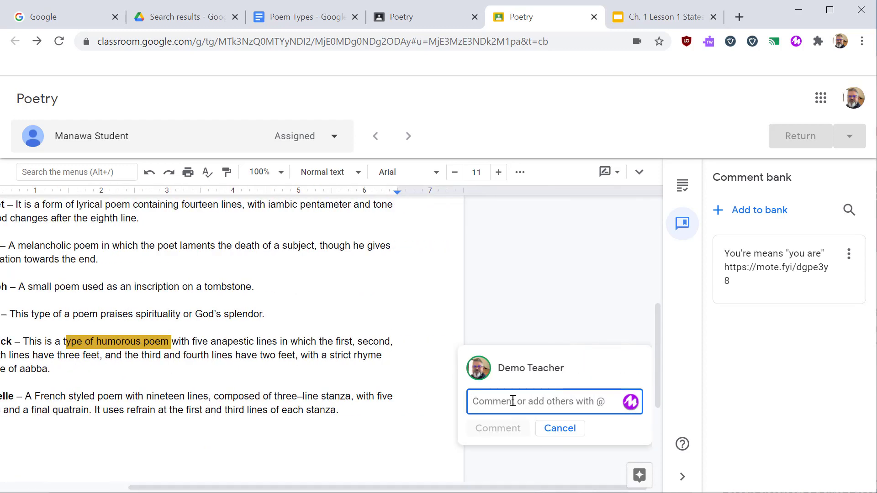
pyautogui.write('you')
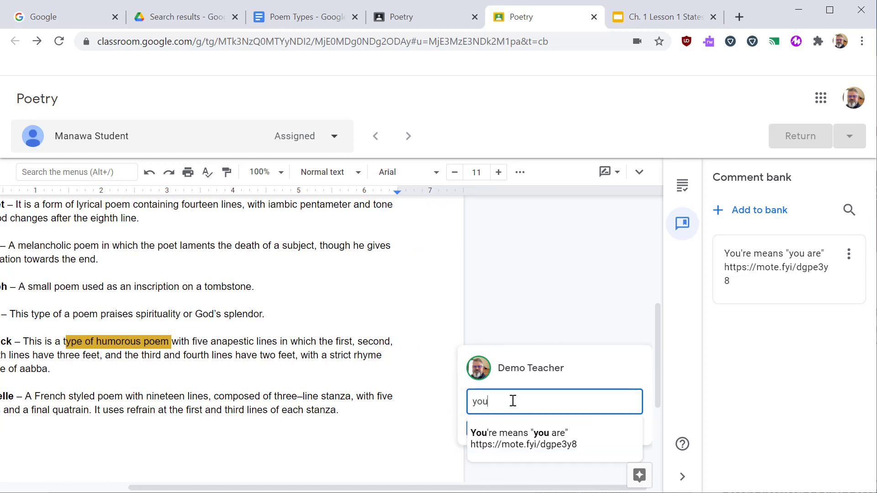
pyautogui.click(507, 443)
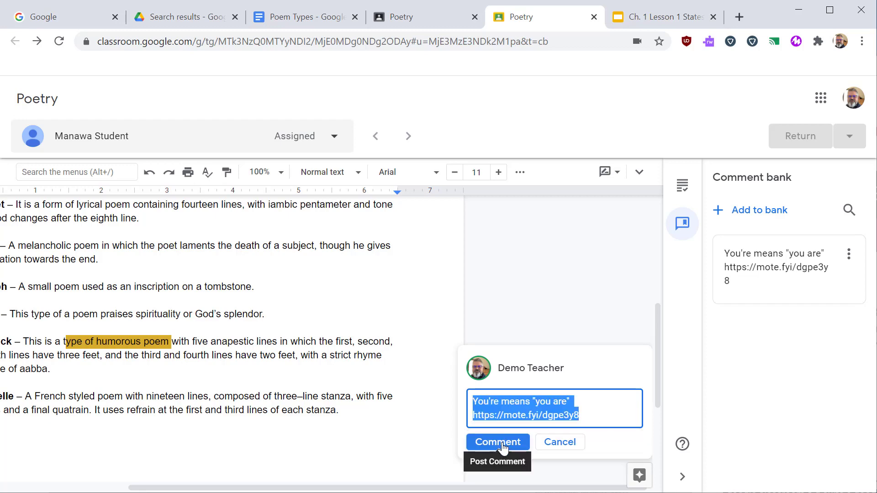
pyautogui.click(502, 442)
pyautogui.moveTo(457, 488); pyautogui.dragTo(686, 488)
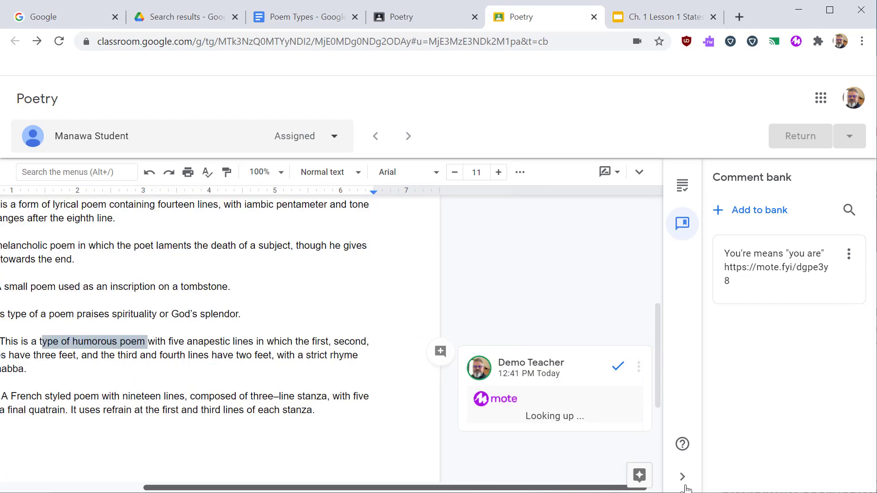